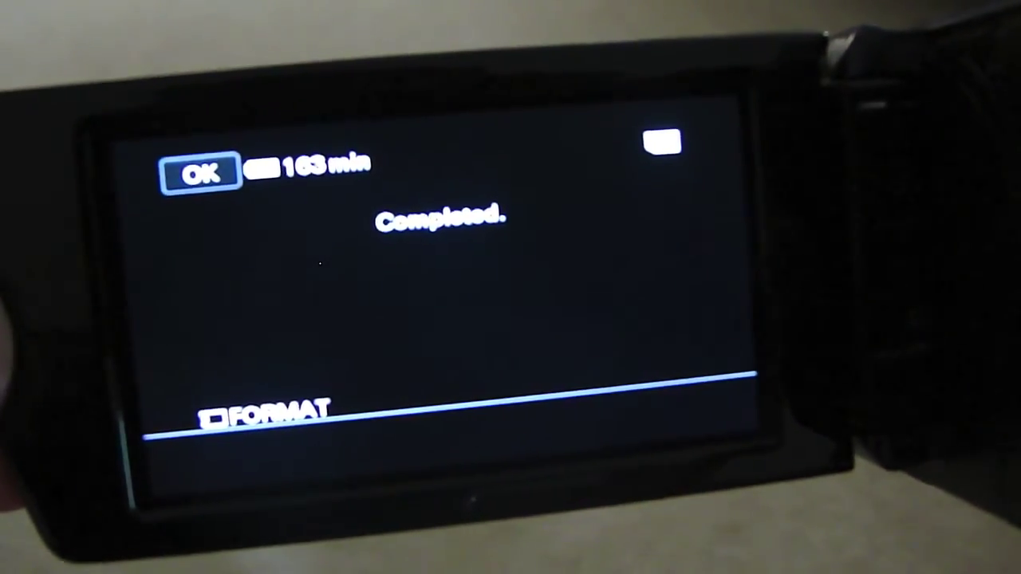
Dismiss the format Completed screen and record a short test clip of the room.
{"action": "left_click", "coordinate": [168, 204]}
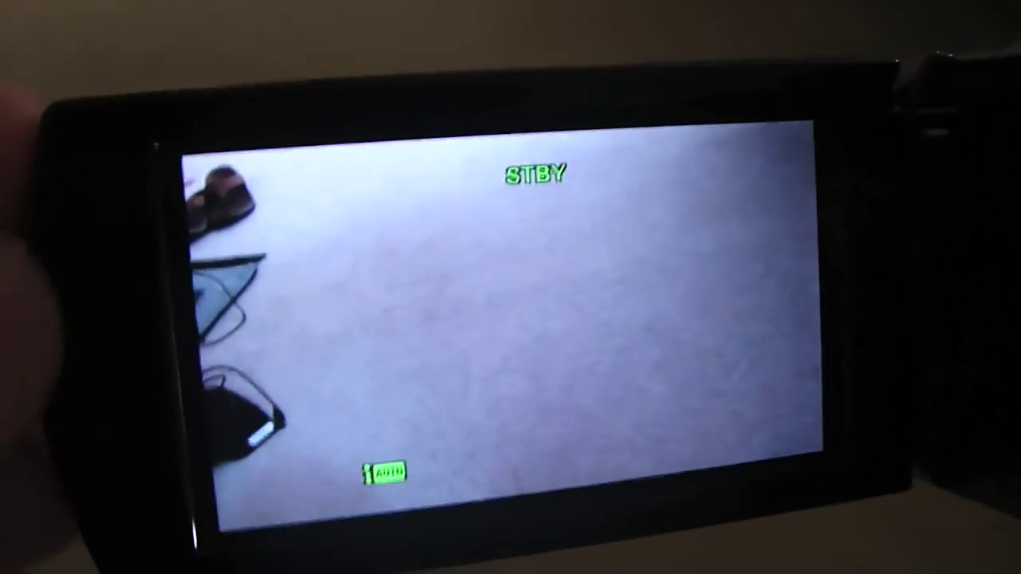
{"action": "left_click", "coordinate": [211, 455]}
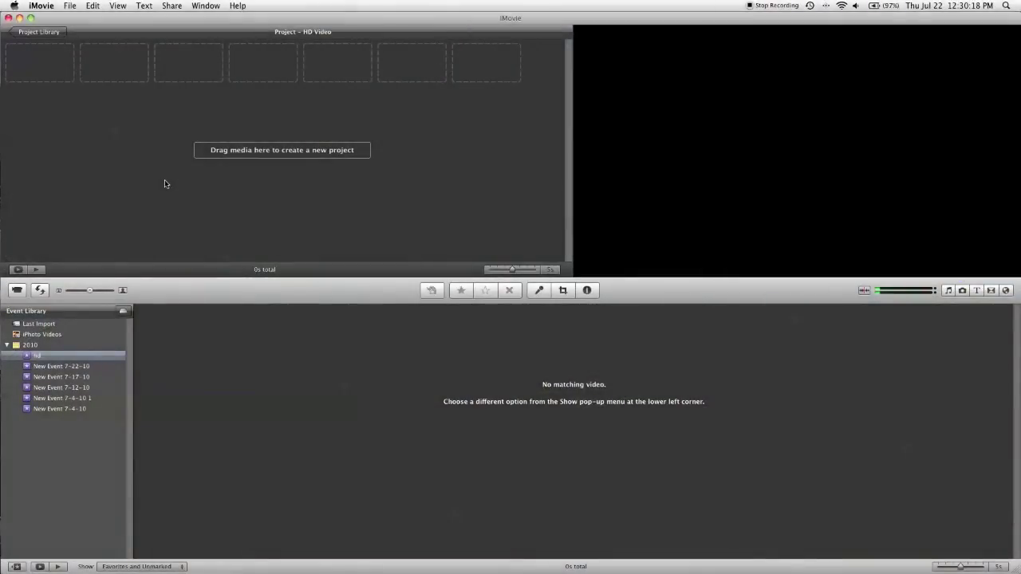
Import from the Apple Internal Memory Card Reader in Manual mode and choose Import All.
{"action": "left_click", "coordinate": [17, 292]}
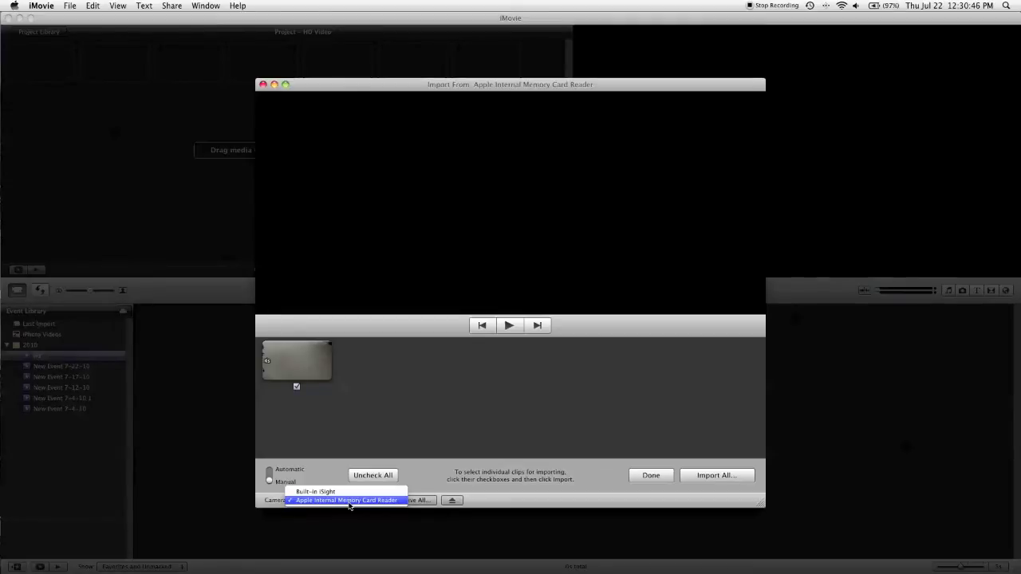
{"action": "left_click", "coordinate": [348, 500]}
{"action": "left_click", "coordinate": [269, 474]}
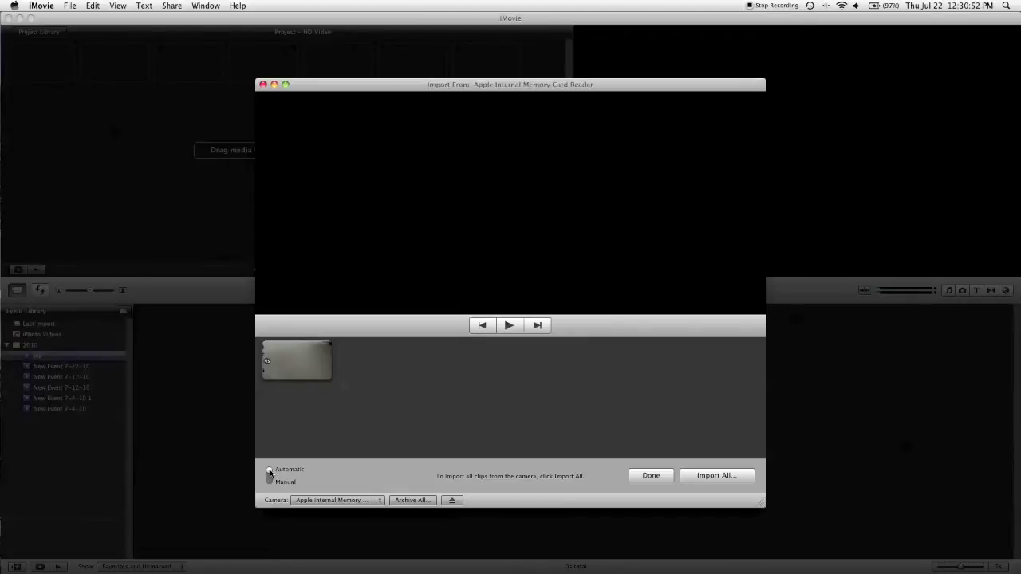
{"action": "left_click", "coordinate": [269, 482]}
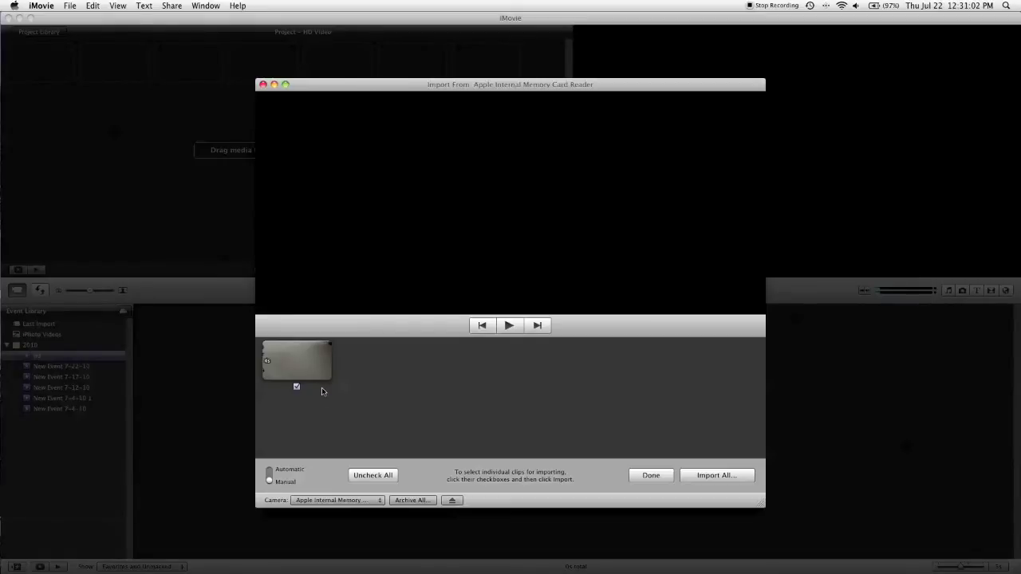
{"action": "left_click", "coordinate": [712, 477]}
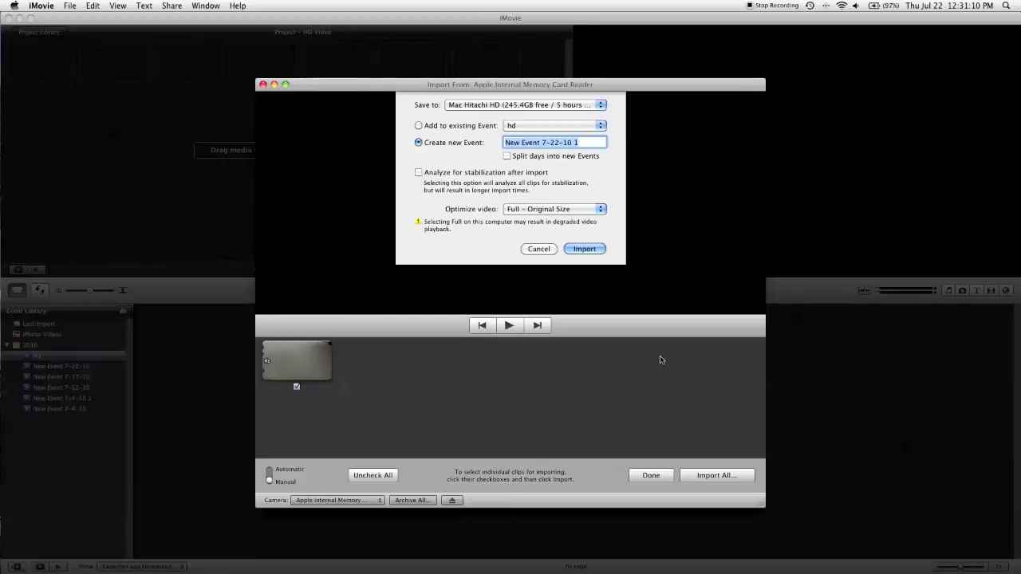
Import the clip into the existing 'hd' event at Full - Original Size.
{"action": "left_click", "coordinate": [453, 126]}
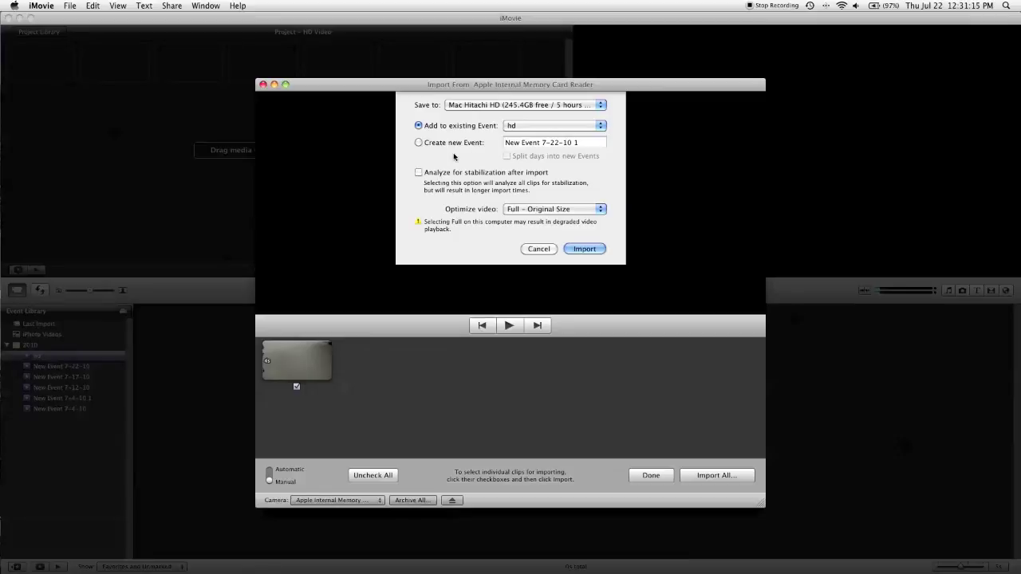
{"action": "left_click", "coordinate": [555, 211]}
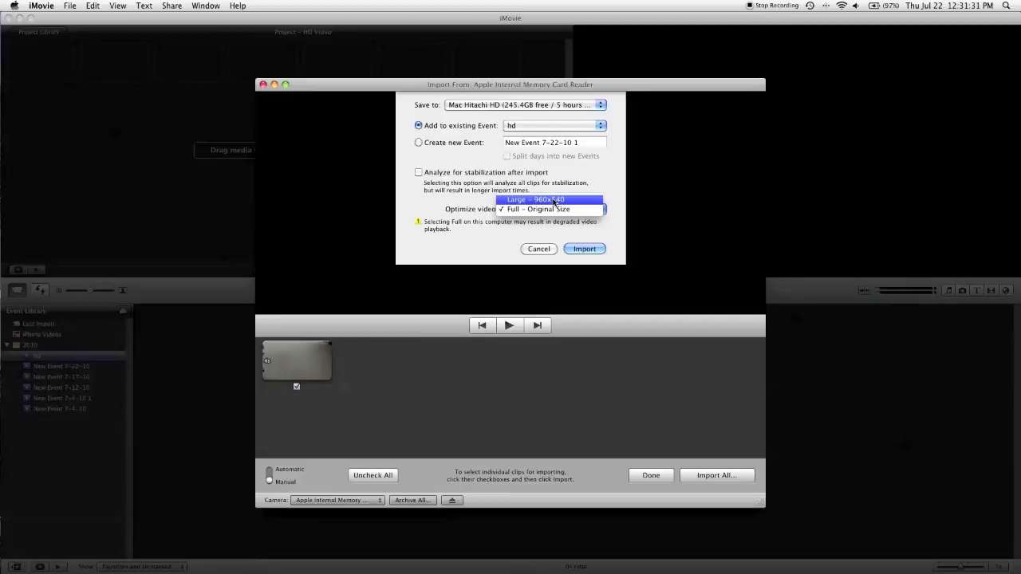
{"action": "left_click", "coordinate": [548, 212]}
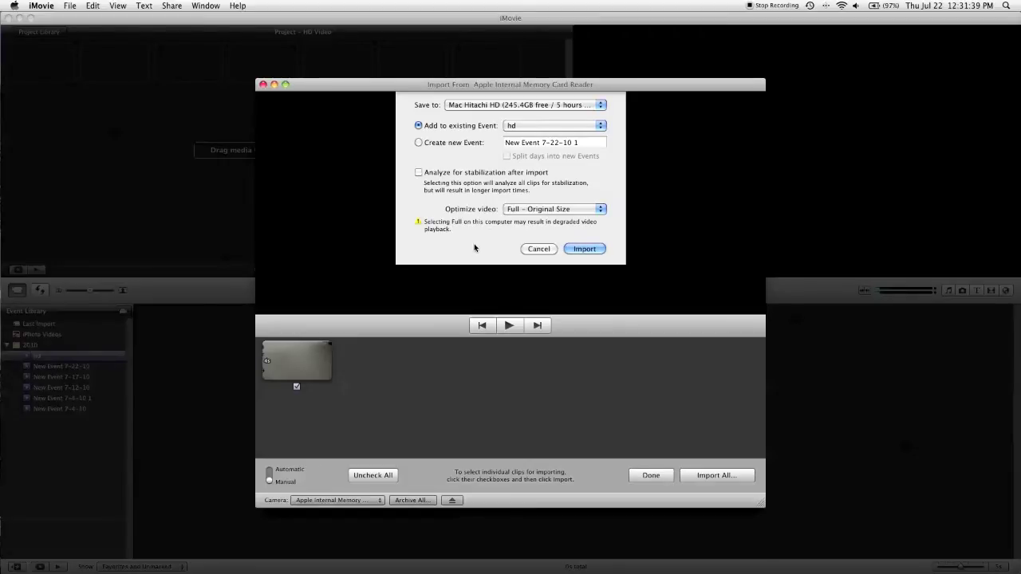
{"action": "left_click", "coordinate": [577, 249]}
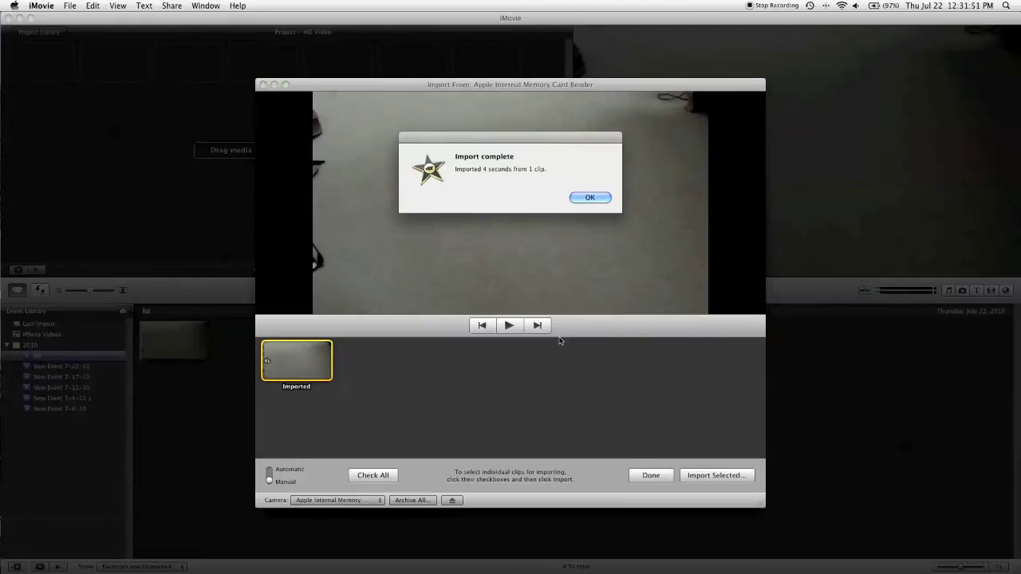
Close the import window and drag the entire hd clip into the HD Video project.
{"action": "left_click", "coordinate": [588, 199]}
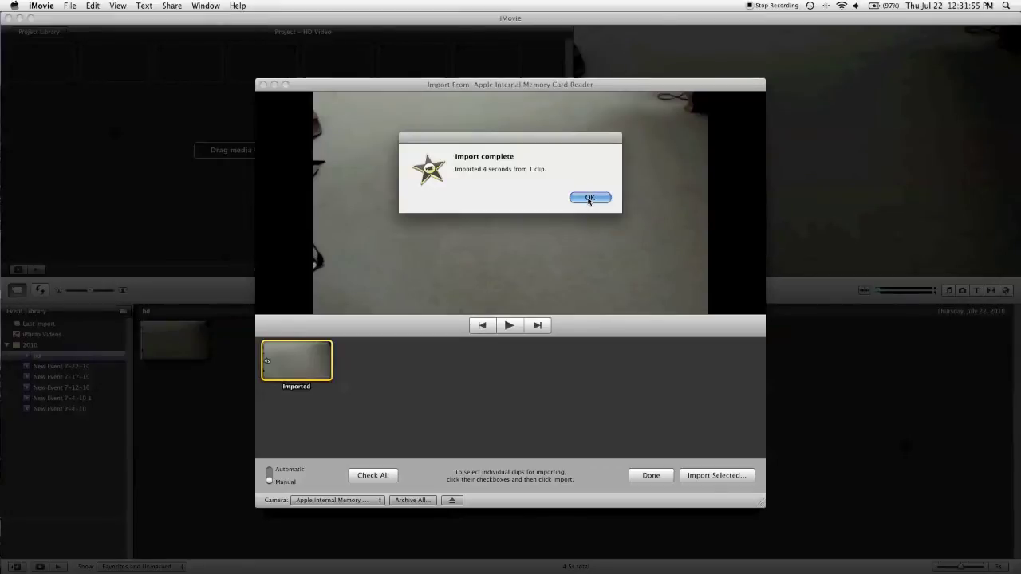
{"action": "left_click", "coordinate": [650, 474]}
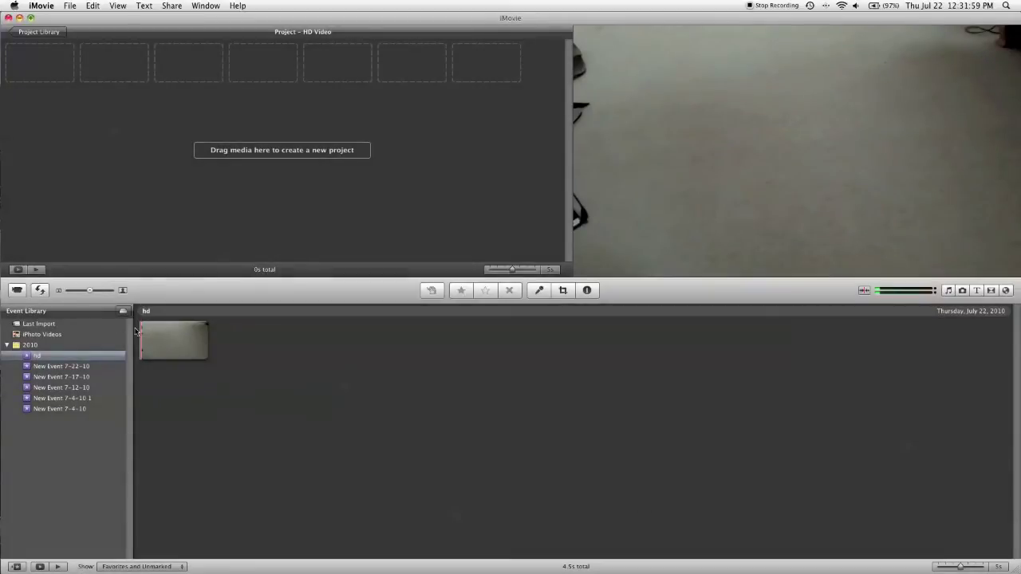
{"action": "right_click", "coordinate": [169, 331]}
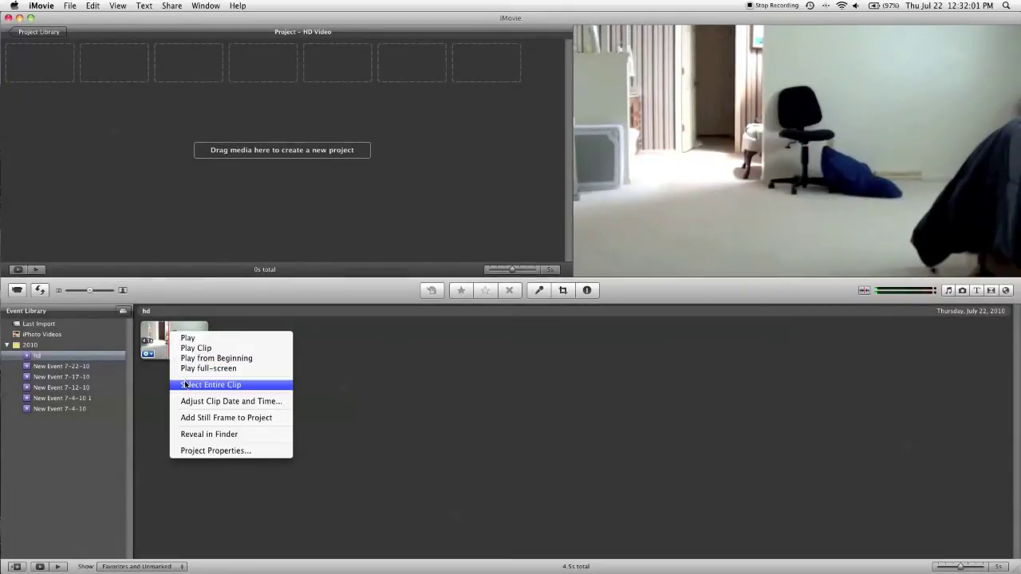
{"action": "left_click", "coordinate": [185, 386]}
{"action": "left_click_drag", "start_coordinate": [172, 342], "coordinate": [121, 106]}
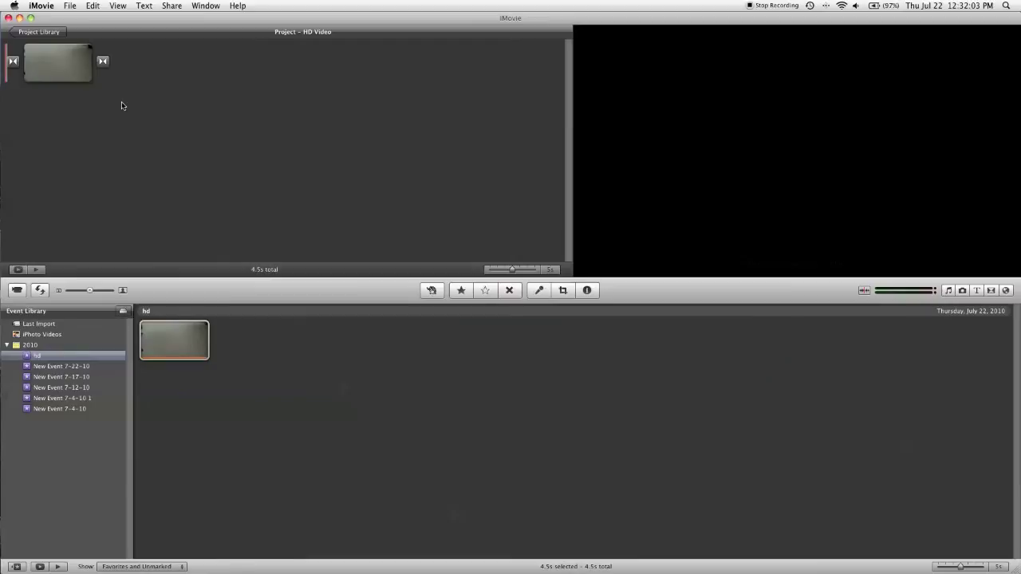
Overlay a 'Title Text Here' title from Titles onto the project clip.
{"action": "left_click", "coordinate": [976, 290]}
{"action": "left_click_drag", "start_coordinate": [797, 369], "coordinate": [65, 73]}
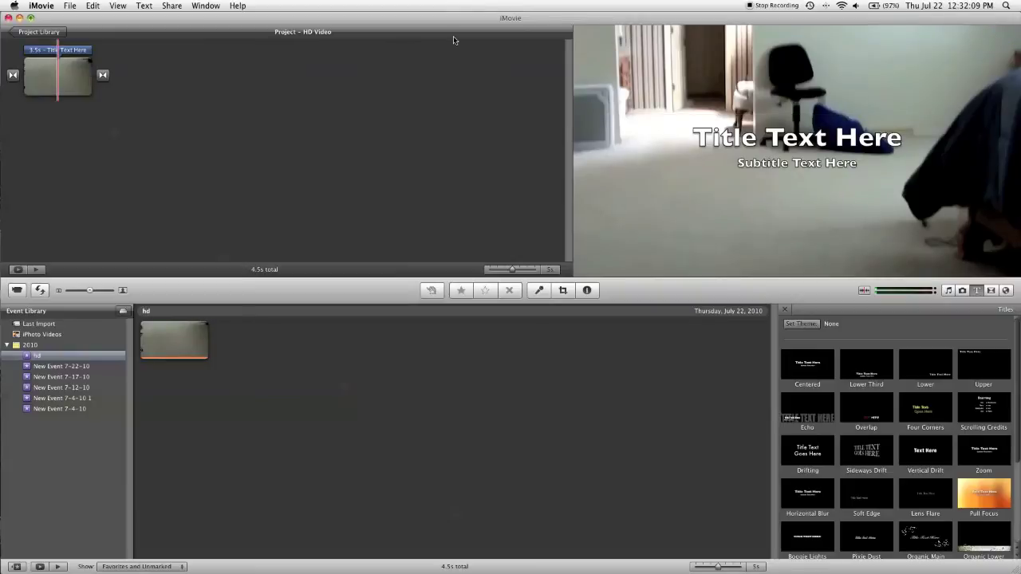
{"action": "mouse_move", "coordinate": [53, 77]}
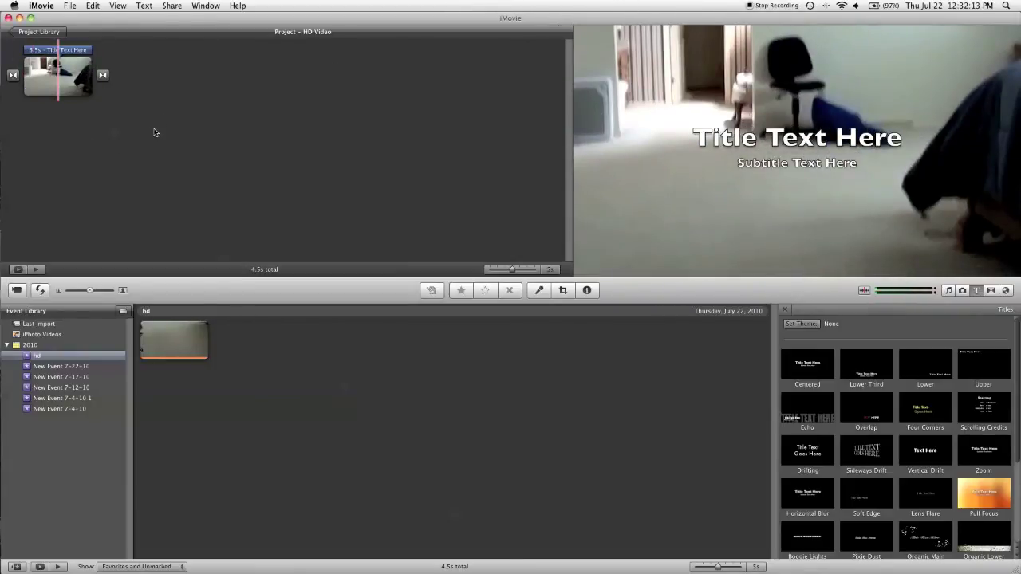
Cancel Share > Export Movie and choose Share > Export using QuickTime for 'HD Video.mp4'.
{"action": "left_click", "coordinate": [174, 5]}
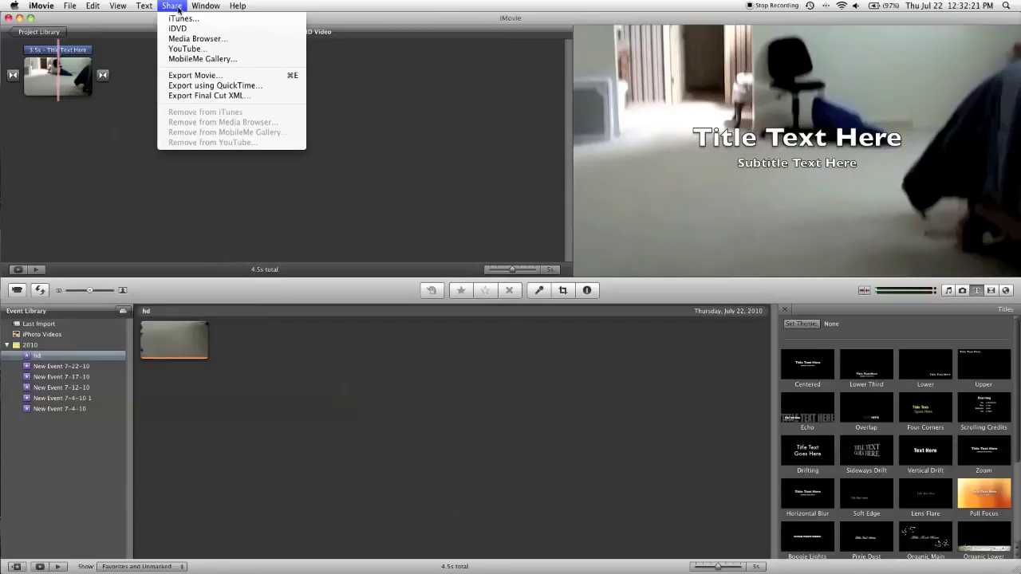
{"action": "left_click", "coordinate": [185, 76]}
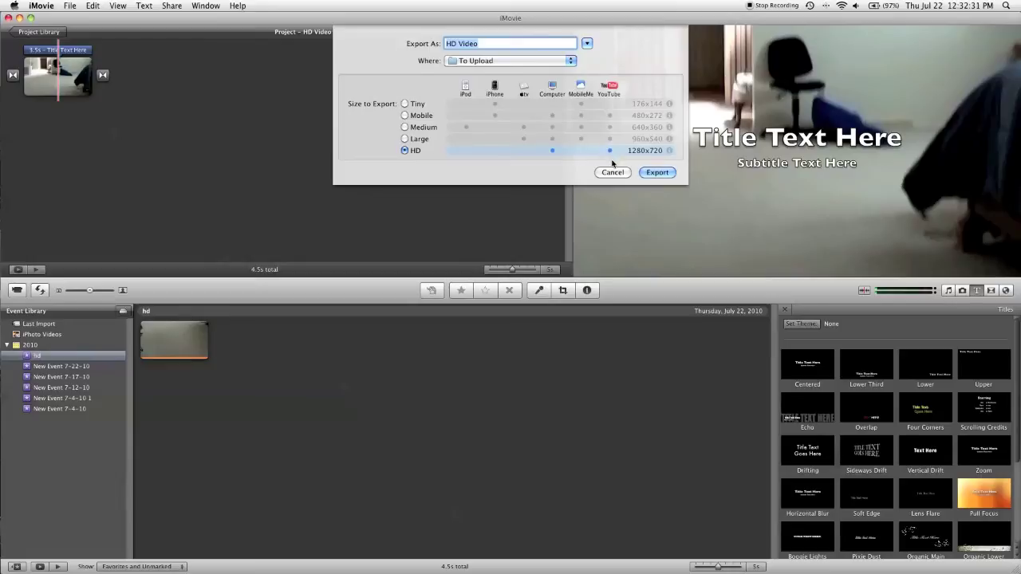
{"action": "left_click", "coordinate": [613, 172]}
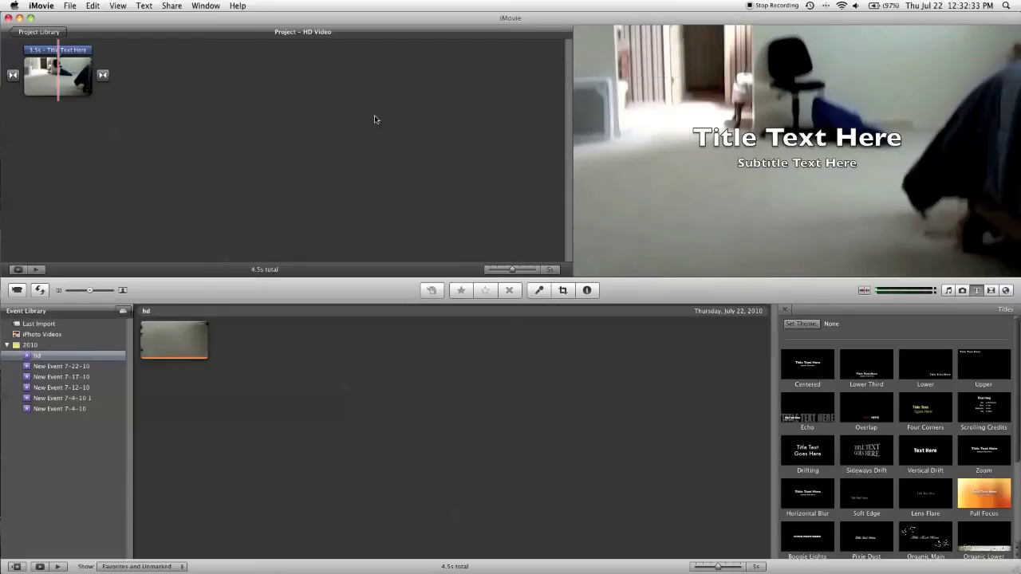
{"action": "left_click", "coordinate": [173, 6]}
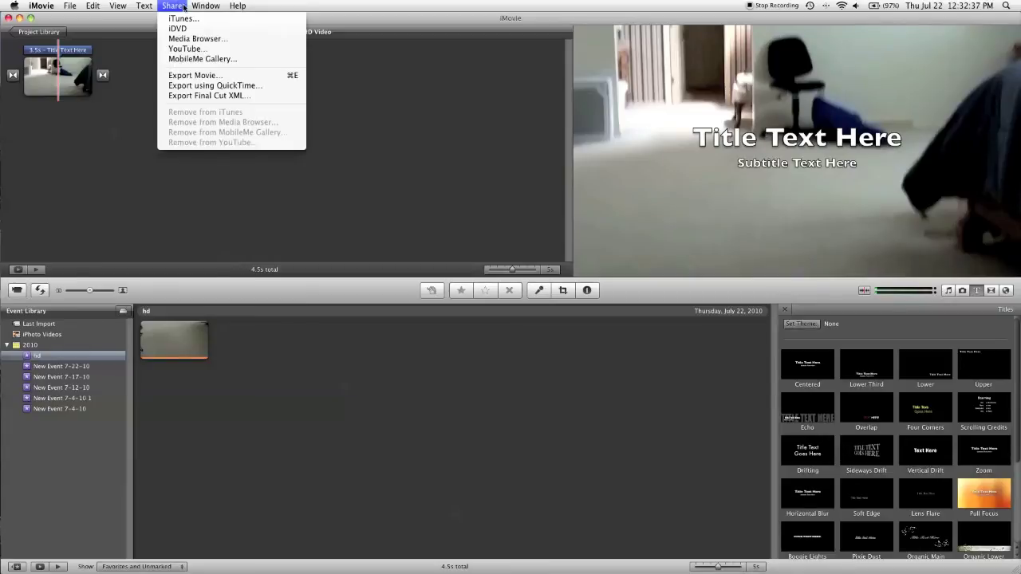
{"action": "left_click", "coordinate": [205, 89]}
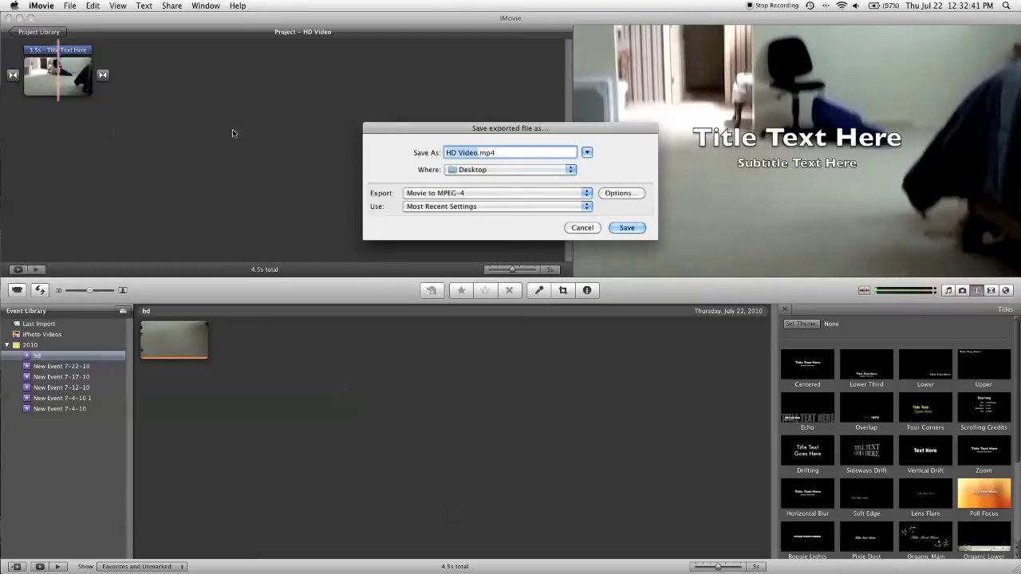
Keep Movie to MPEG-4 as the export type and open its Options settings.
{"action": "left_click", "coordinate": [449, 200]}
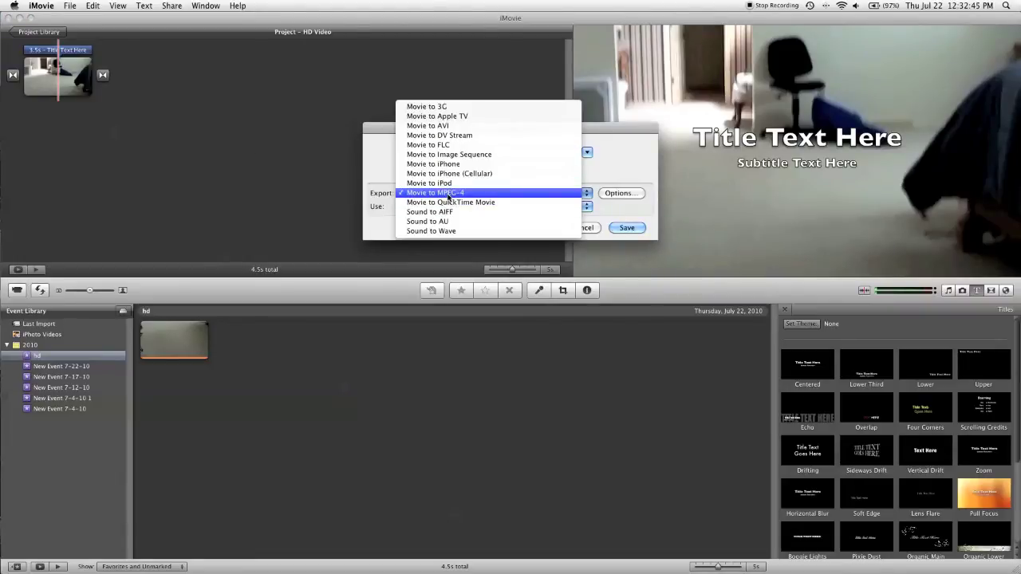
{"action": "left_click", "coordinate": [581, 194]}
{"action": "left_click", "coordinate": [612, 194]}
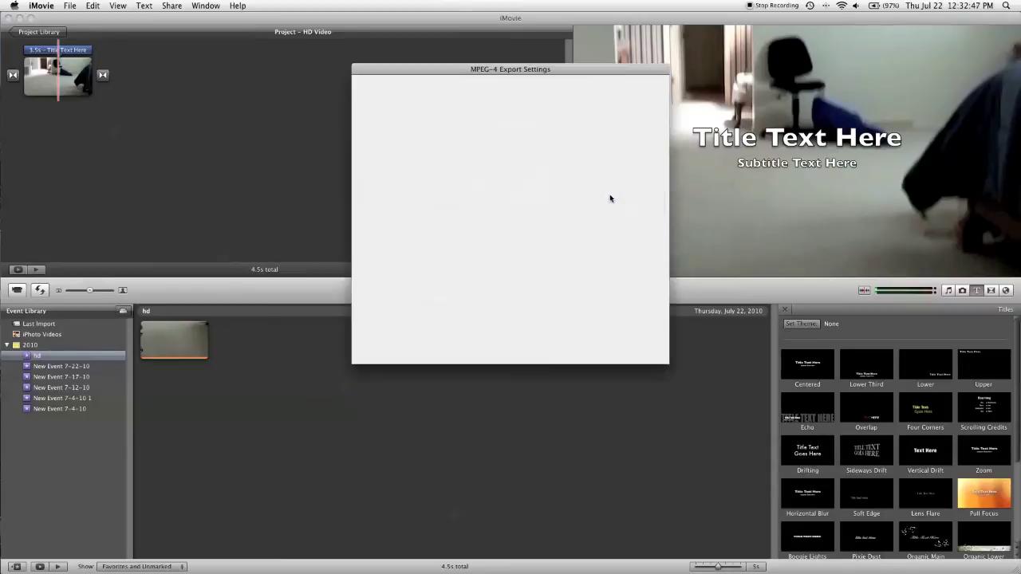
Set the file format to MP4 and the video format to H.264.
{"action": "left_click", "coordinate": [557, 134]}
{"action": "left_click", "coordinate": [557, 134]}
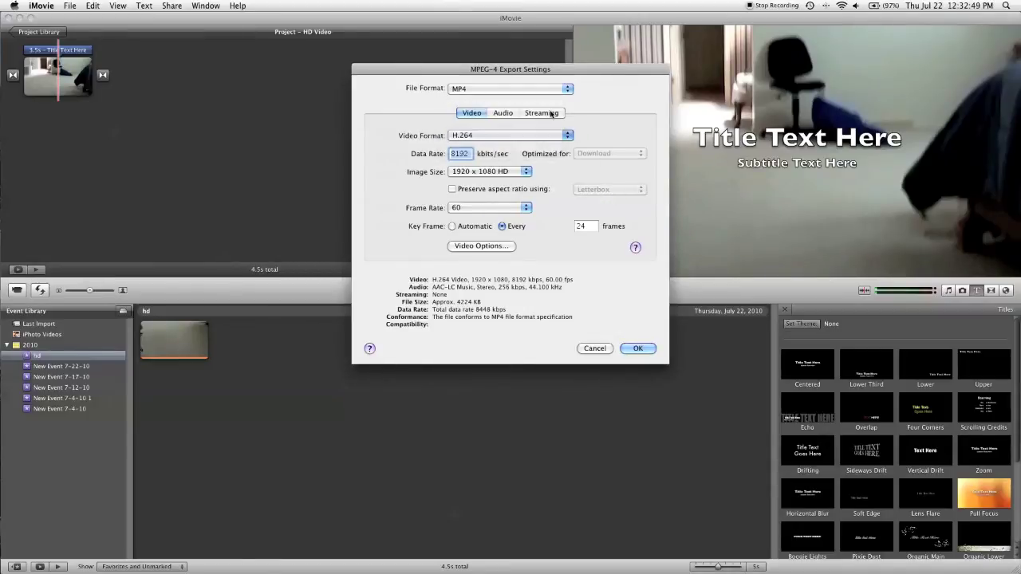
{"action": "left_click", "coordinate": [544, 89]}
{"action": "left_click", "coordinate": [529, 104]}
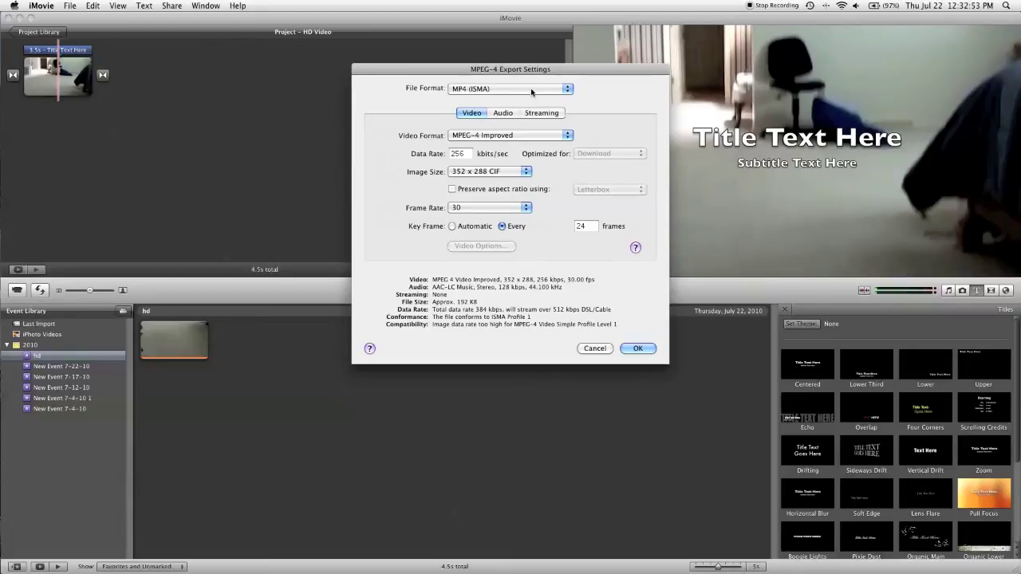
{"action": "left_click", "coordinate": [531, 89]}
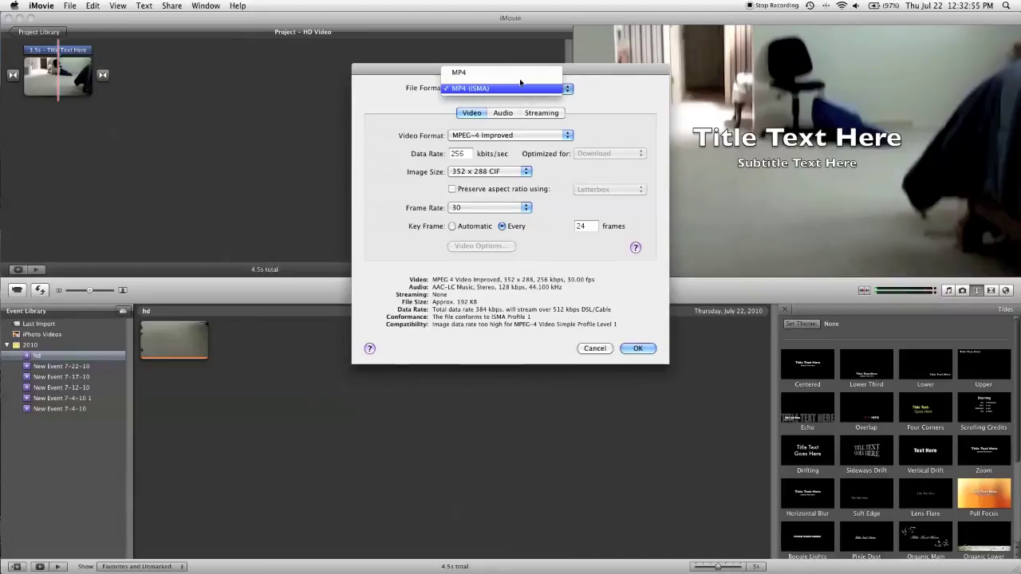
{"action": "left_click", "coordinate": [509, 74]}
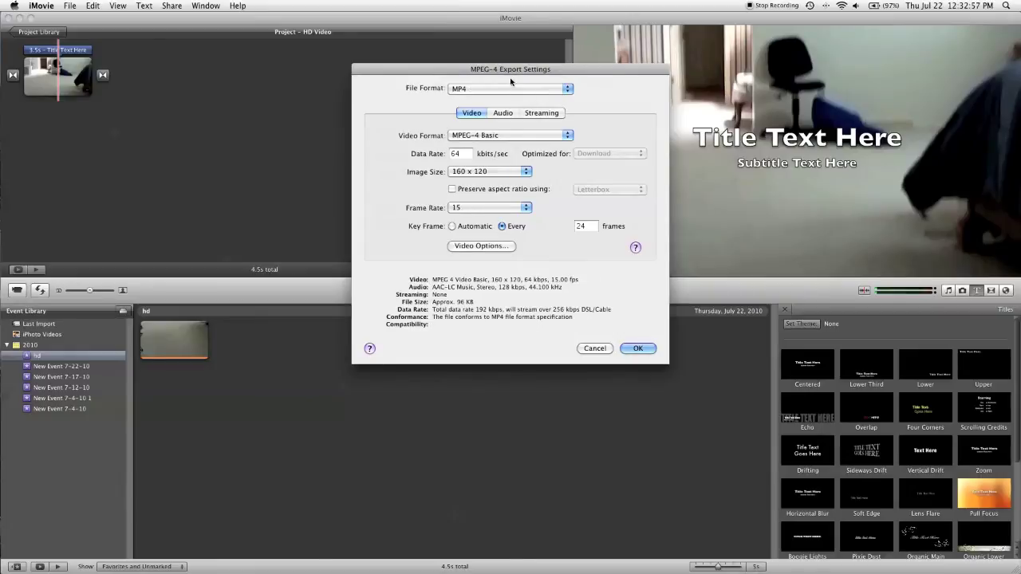
{"action": "left_click", "coordinate": [531, 137]}
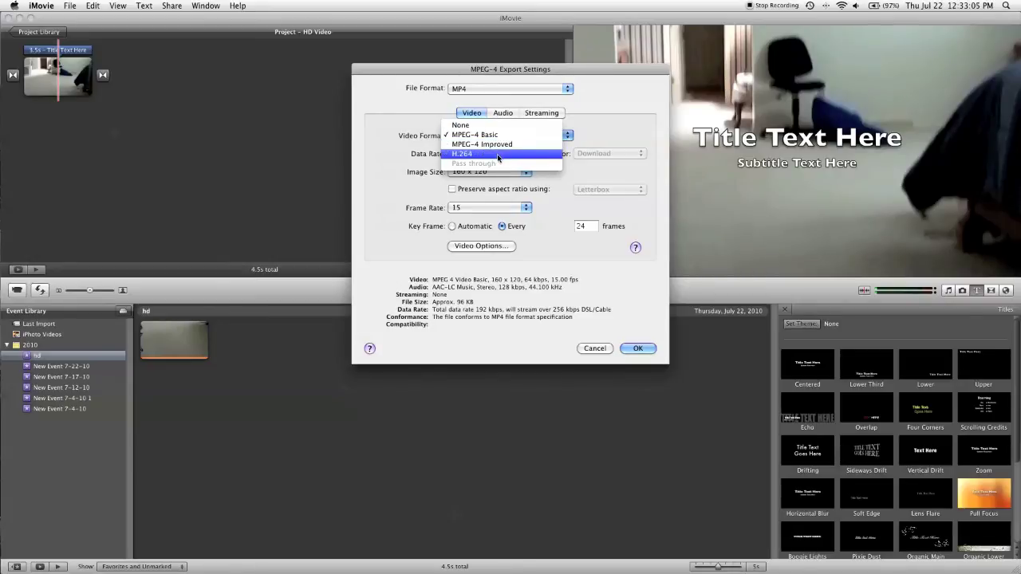
{"action": "left_click", "coordinate": [498, 155]}
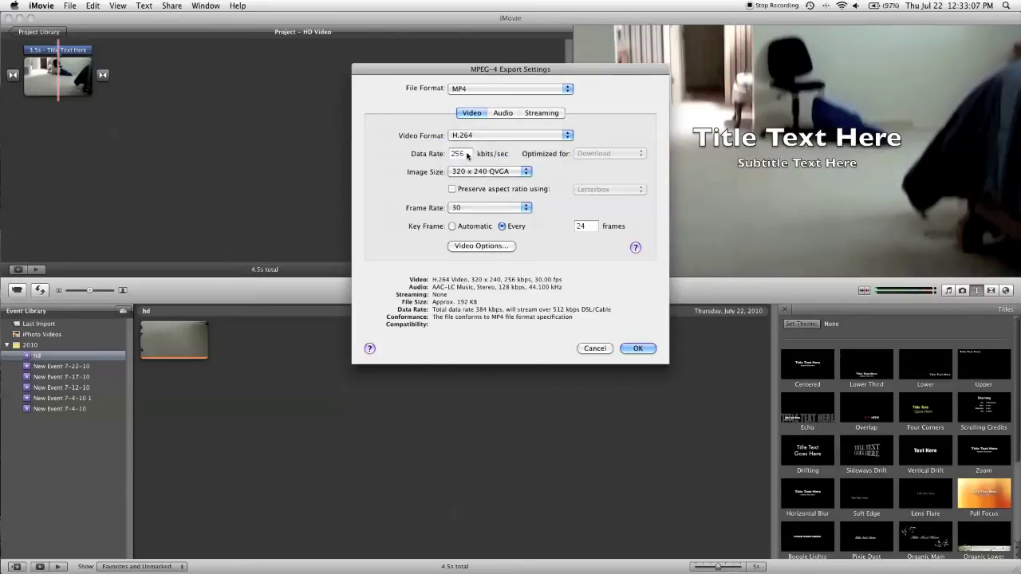
Set video data rate to 8192 kbits/sec, image size 1920 x 1080 HD, frame rate 60.
{"action": "left_click", "coordinate": [467, 155]}
{"action": "left_click_drag", "start_coordinate": [467, 155], "coordinate": [421, 156]}
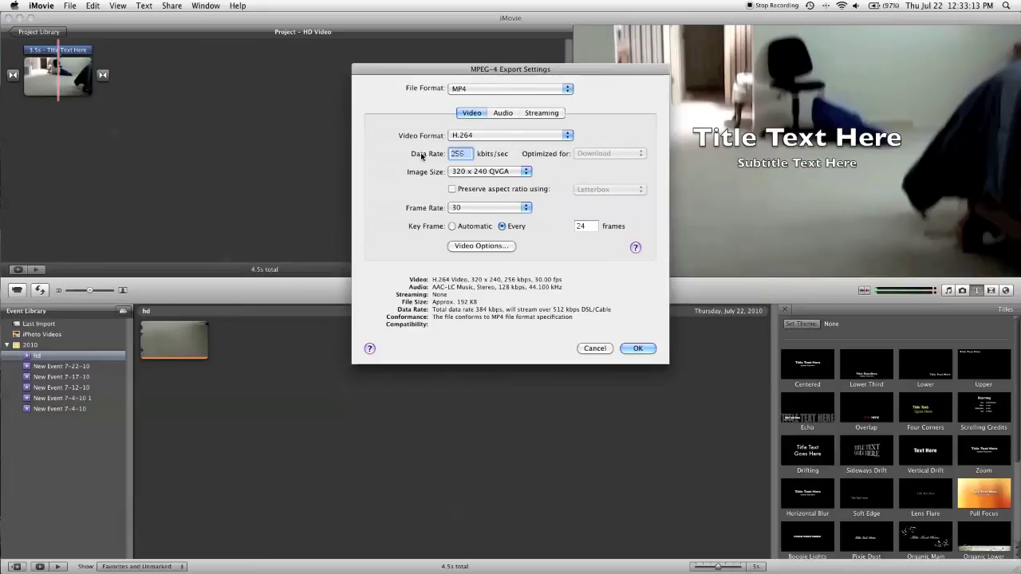
{"action": "type", "text": "8192"}
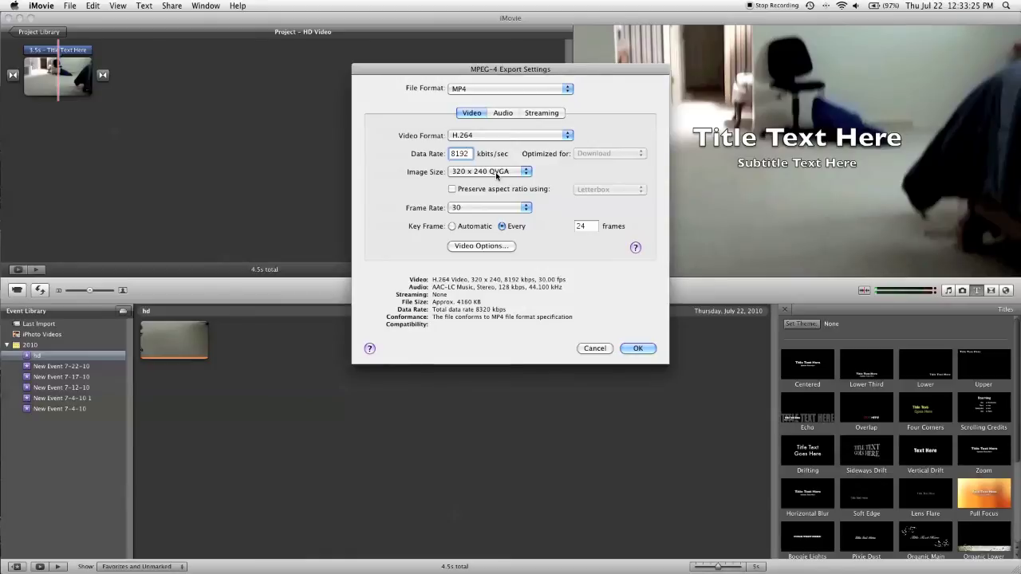
{"action": "left_click", "coordinate": [497, 174]}
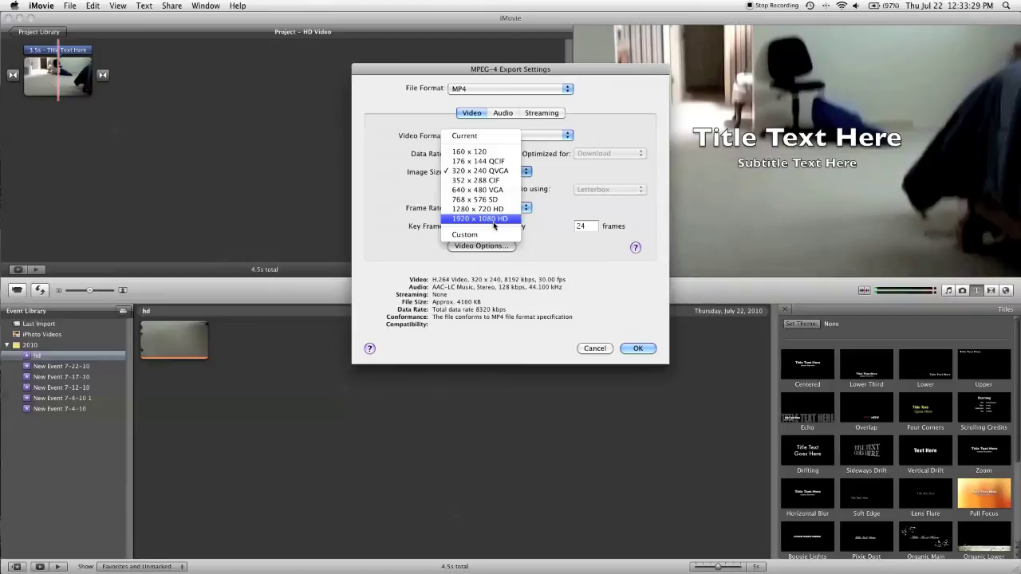
{"action": "left_click", "coordinate": [495, 220]}
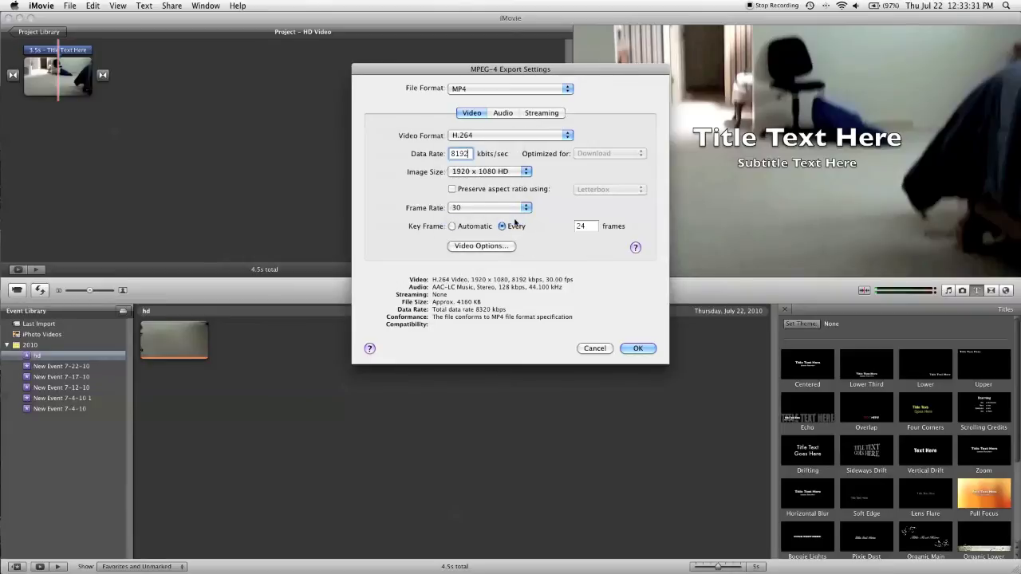
{"action": "left_click", "coordinate": [514, 209]}
{"action": "left_click", "coordinate": [504, 228]}
Try single-pass in the H.264 Video Options, then cancel those changes.
{"action": "left_click", "coordinate": [502, 247]}
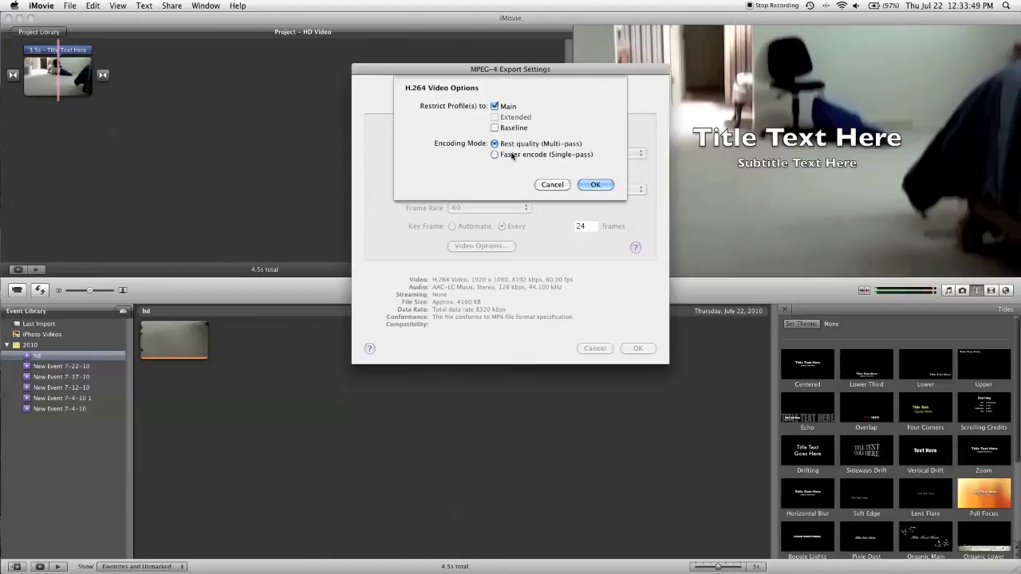
{"action": "left_click", "coordinate": [514, 156]}
{"action": "left_click", "coordinate": [559, 186]}
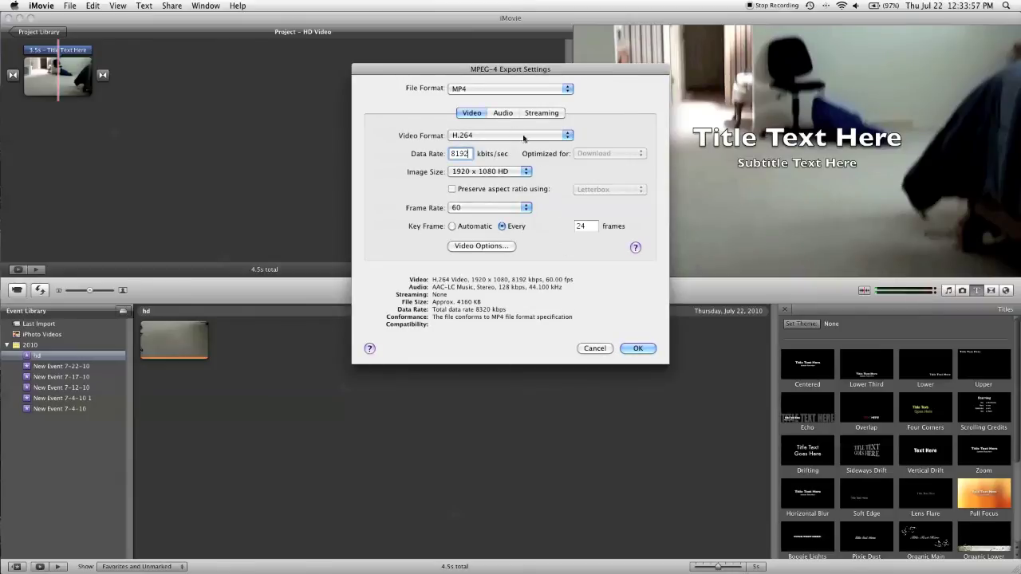
{"action": "left_click", "coordinate": [501, 114]}
Set audio to 256 kbps with Best encoding quality and confirm the MPEG-4 settings.
{"action": "left_click", "coordinate": [506, 153]}
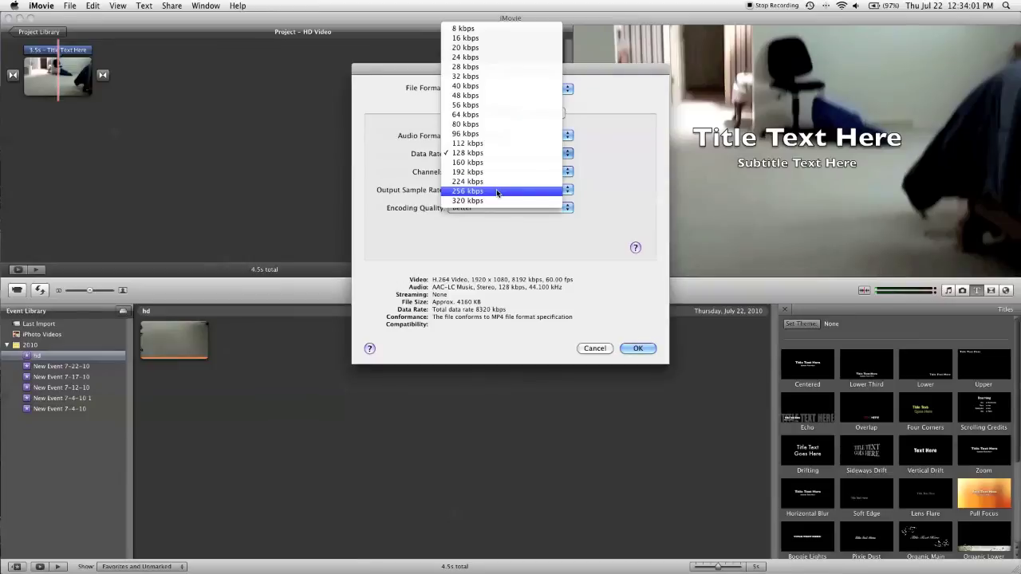
{"action": "left_click", "coordinate": [496, 193]}
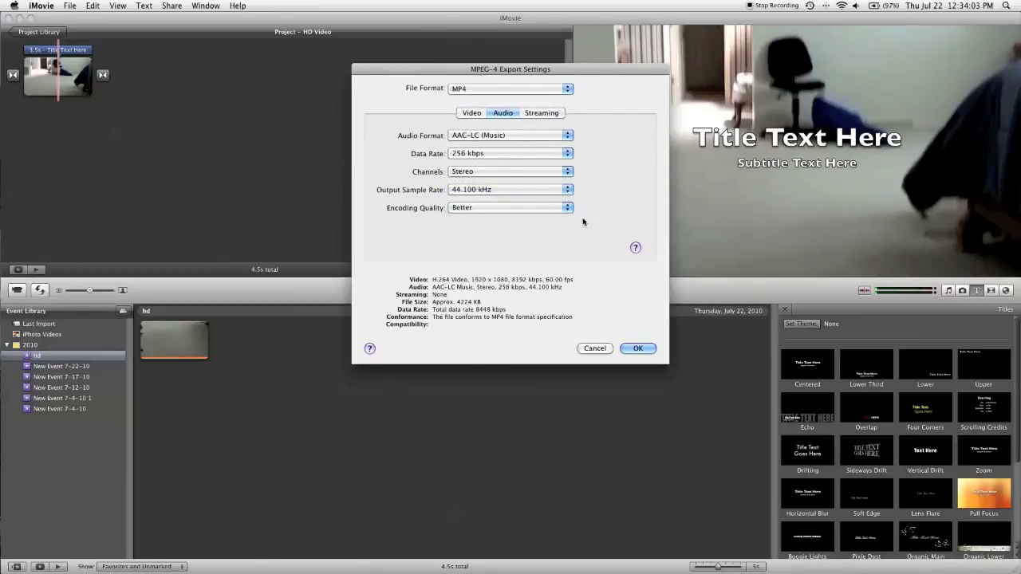
{"action": "left_click", "coordinate": [570, 210]}
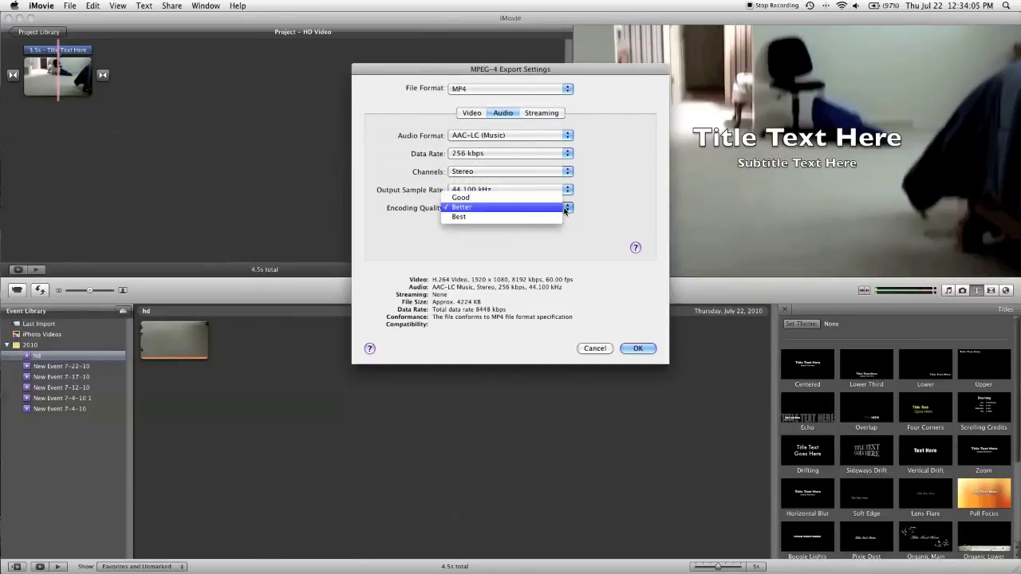
{"action": "left_click", "coordinate": [532, 217]}
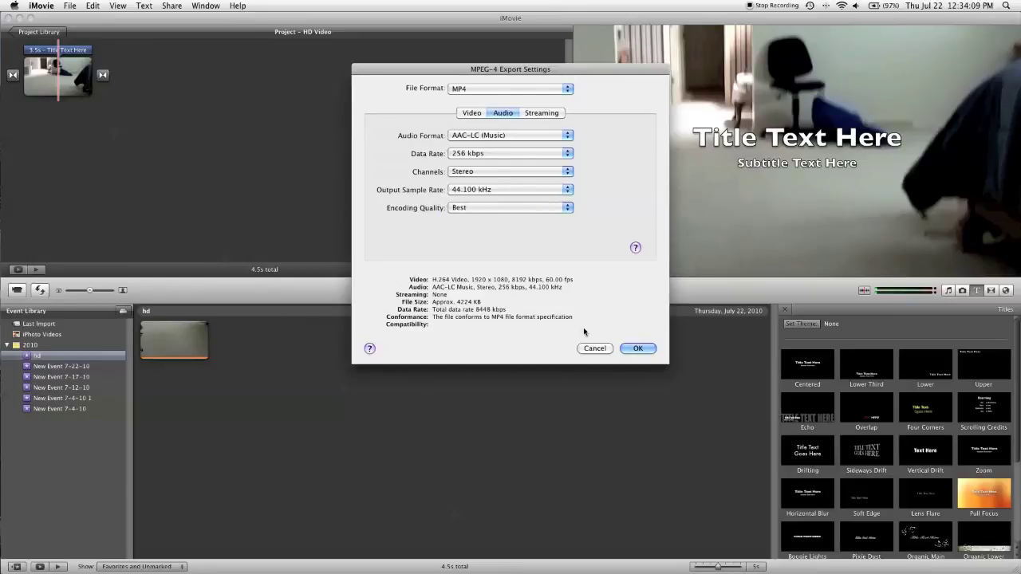
{"action": "left_click", "coordinate": [630, 348]}
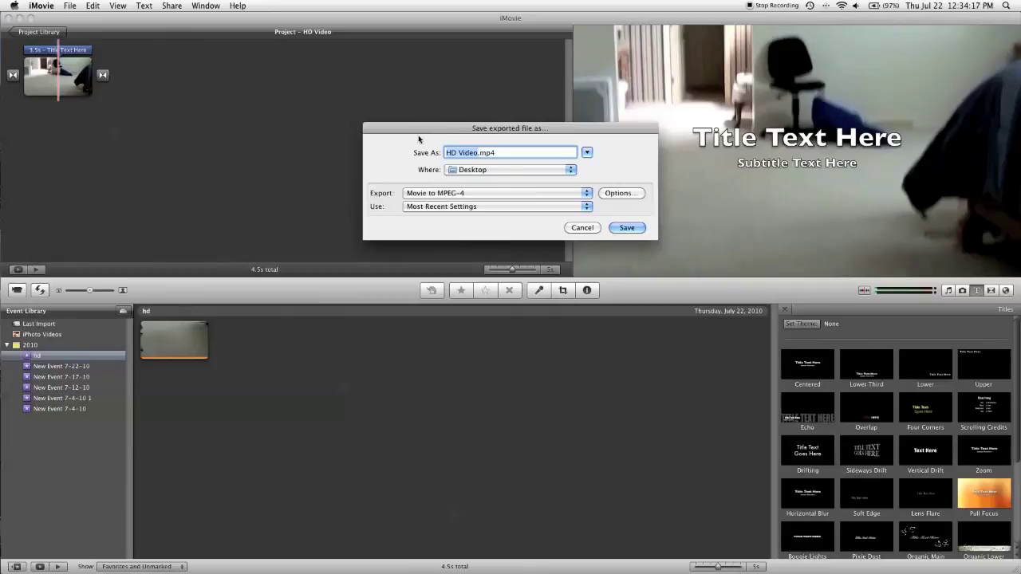
Save the movie as 'sdsdfsafasdfas.mp4' on the Desktop to start exporting.
{"action": "type", "text": "sdsdfsafasdfas"}
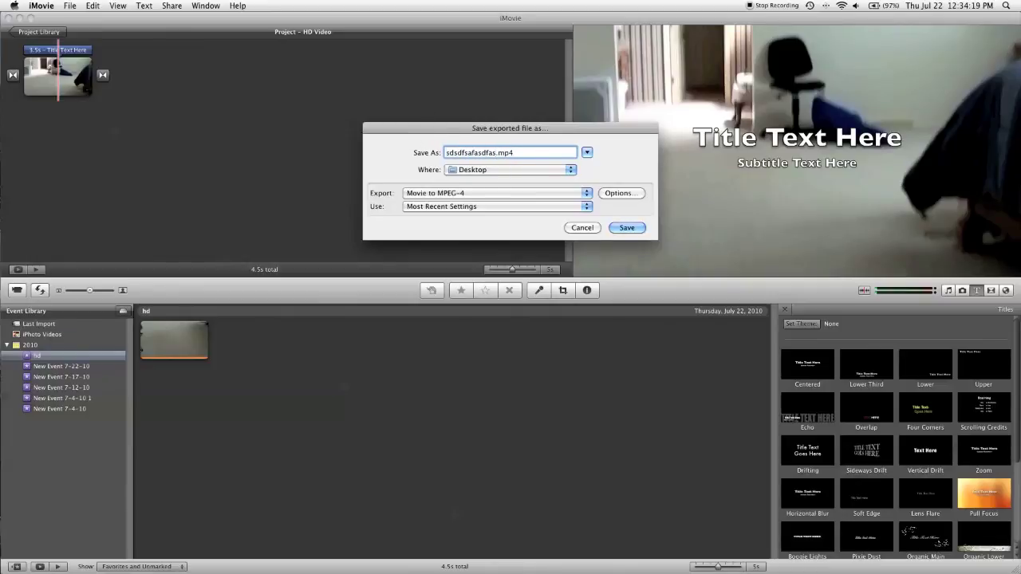
{"action": "left_click", "coordinate": [503, 170]}
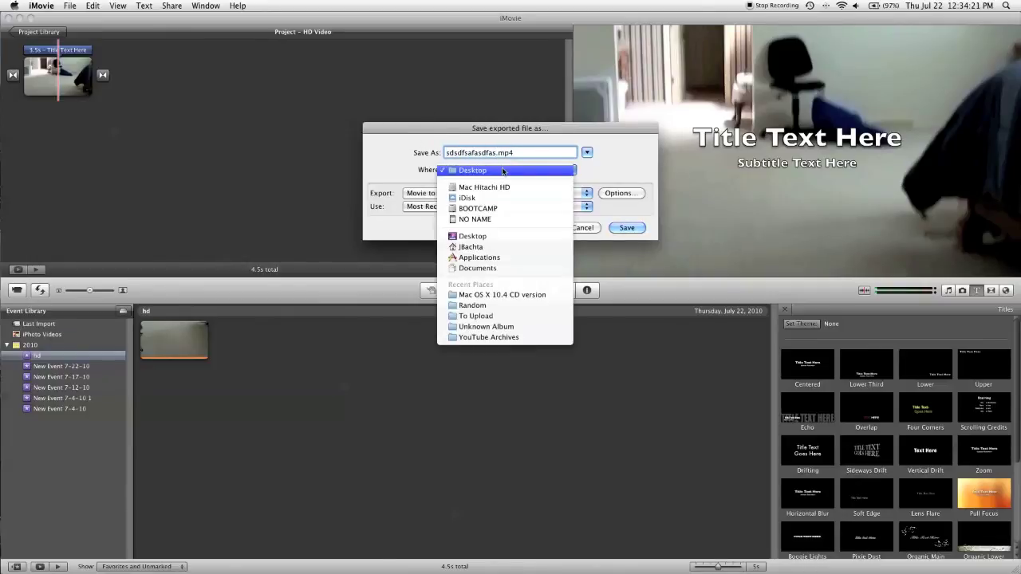
{"action": "left_click", "coordinate": [504, 171]}
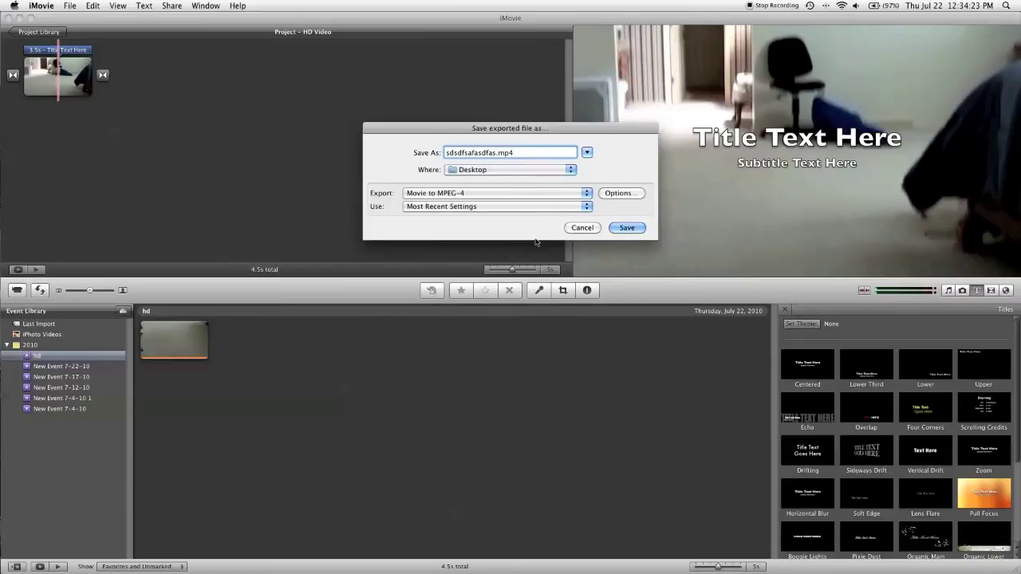
{"action": "left_click", "coordinate": [628, 229]}
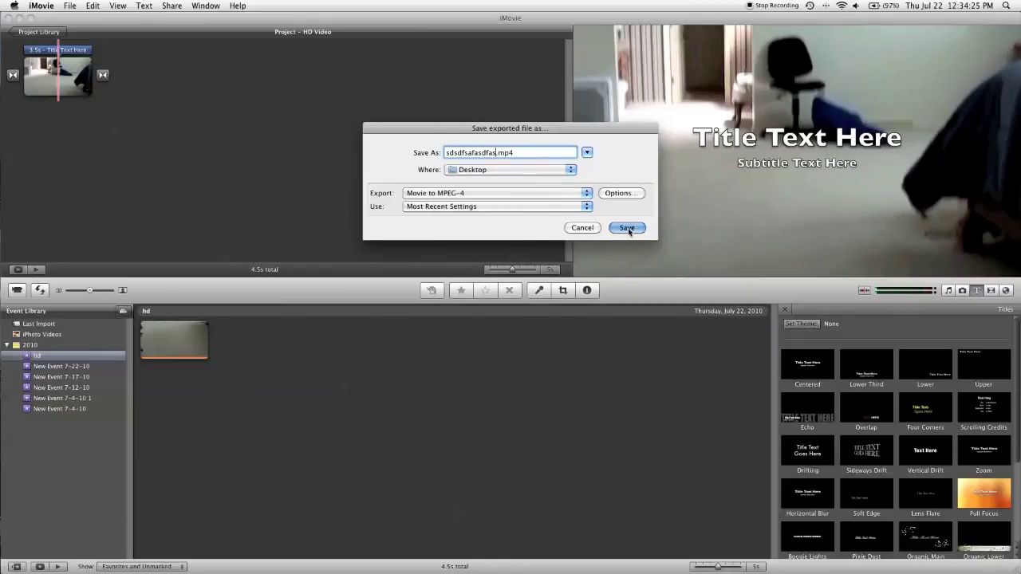